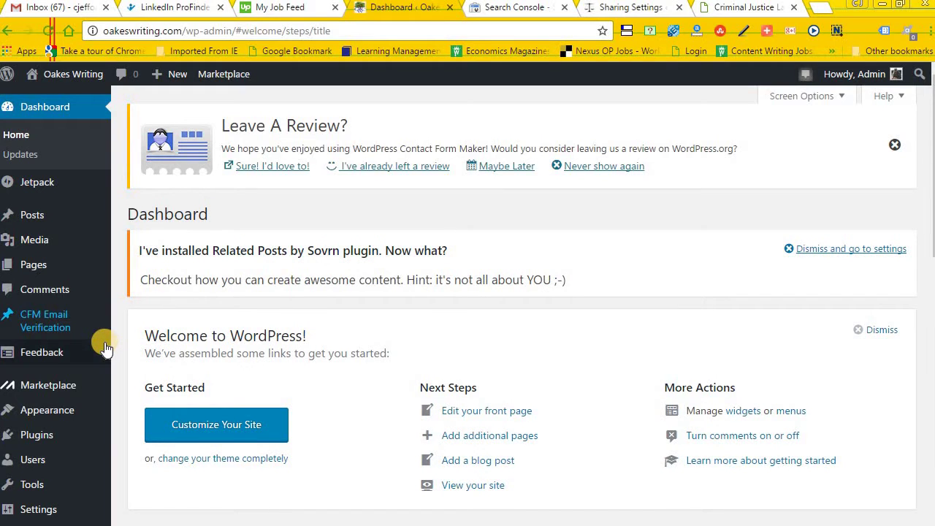
scroll(98, 357, "down", 1)
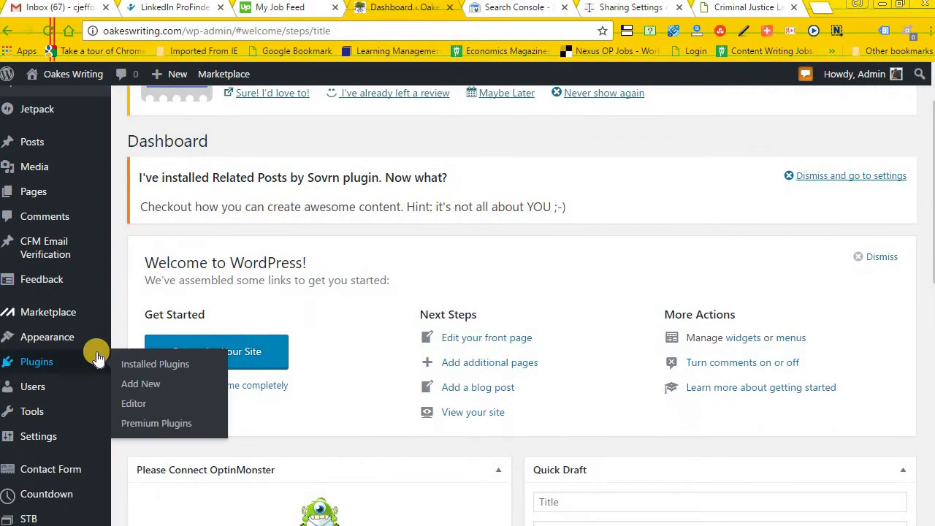
scroll(99, 357, "up", 1)
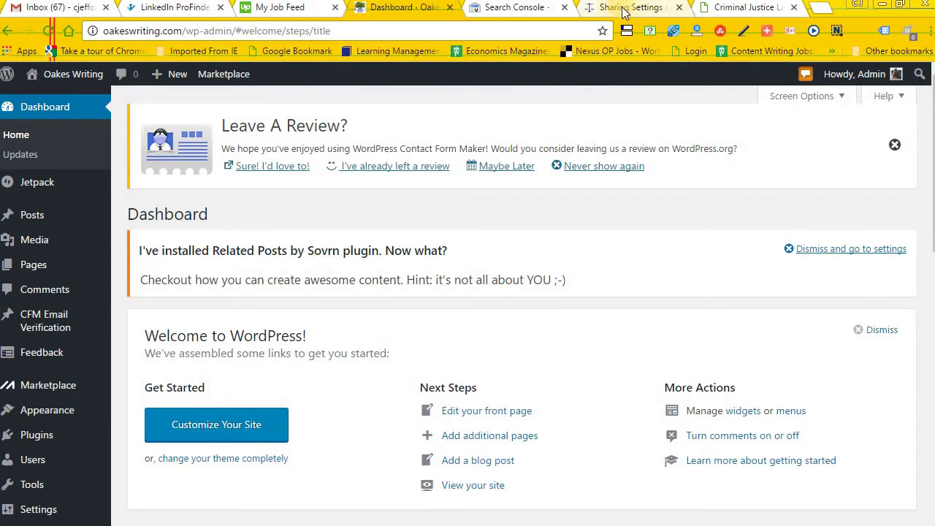
Step: Examine the posts and pages listed in the Criminal Justice Law HTML sitemap as an example
left_click(744, 9)
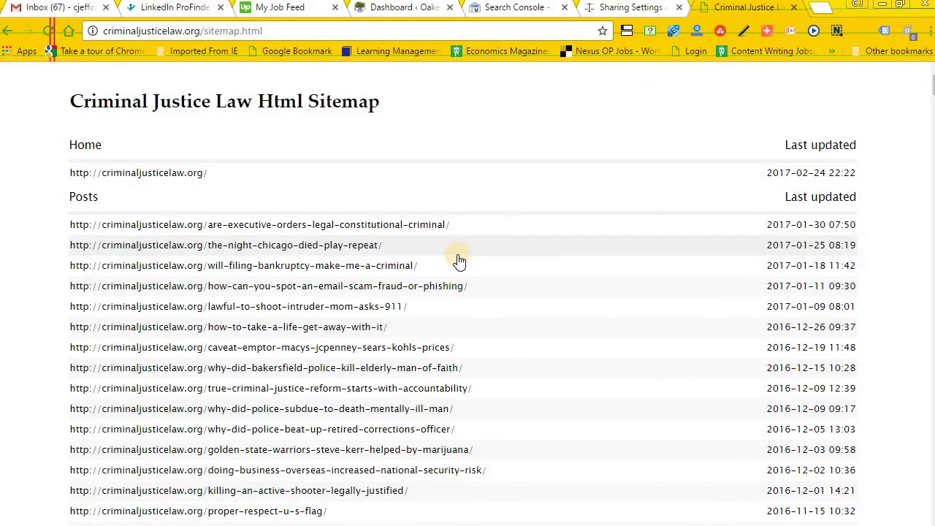
scroll(455, 256, "down", 6)
scroll(663, 314, "down", 5)
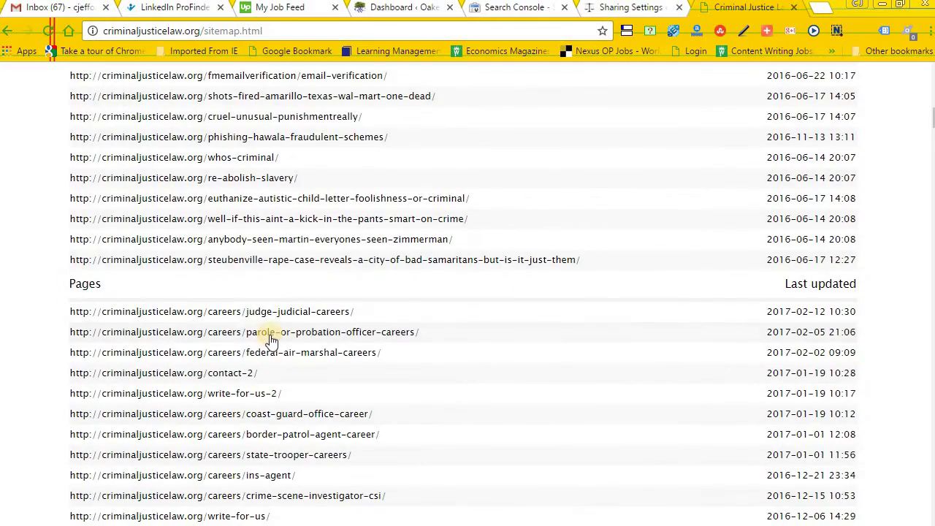
scroll(384, 342, "down", 5)
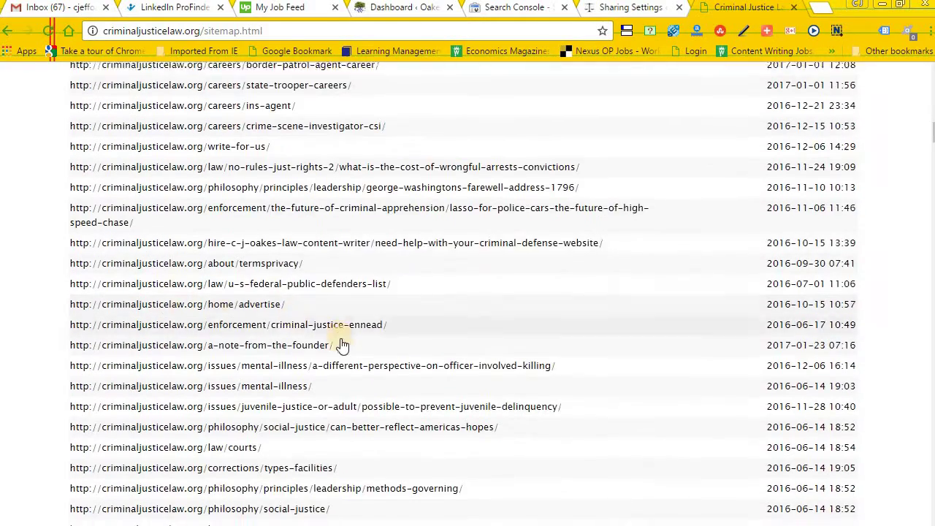
scroll(369, 347, "down", 15)
scroll(400, 354, "down", 13)
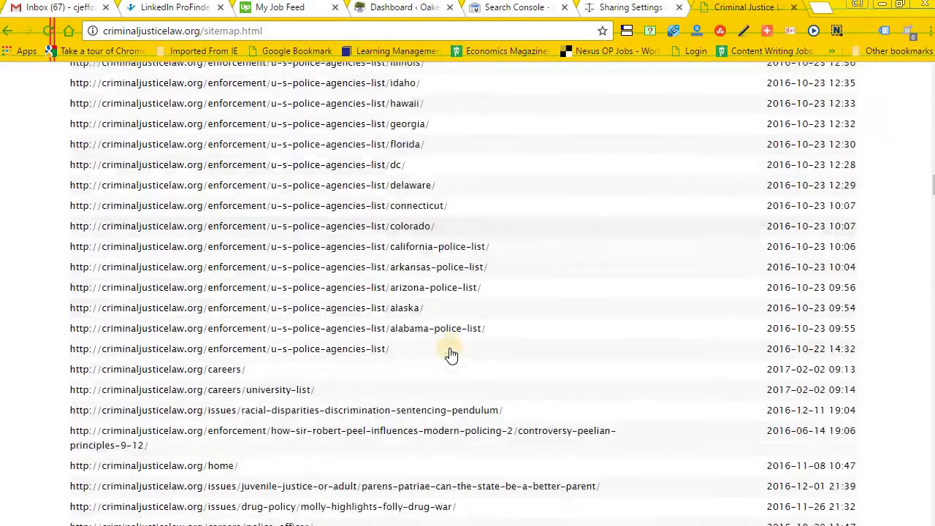
scroll(459, 340, "down", 15)
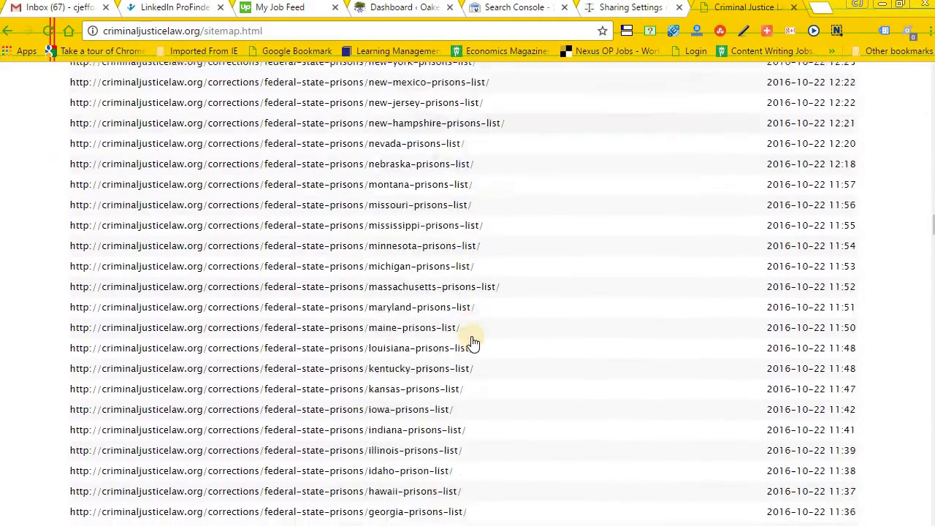
scroll(481, 342, "down", 1)
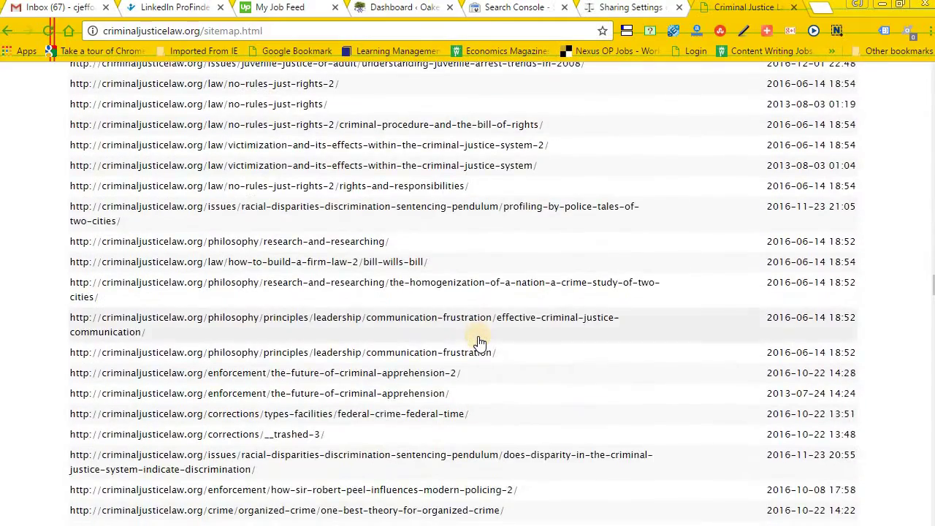
scroll(481, 342, "up", 7)
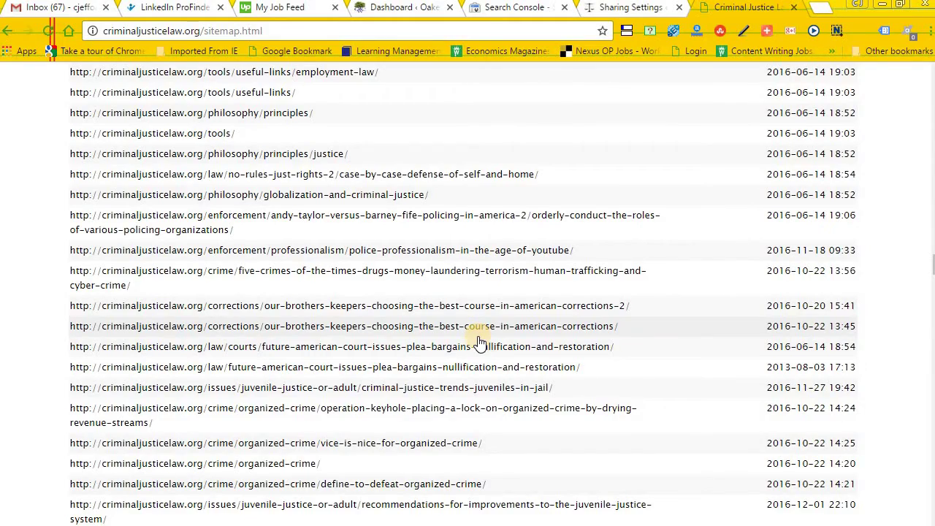
scroll(480, 342, "up", 20)
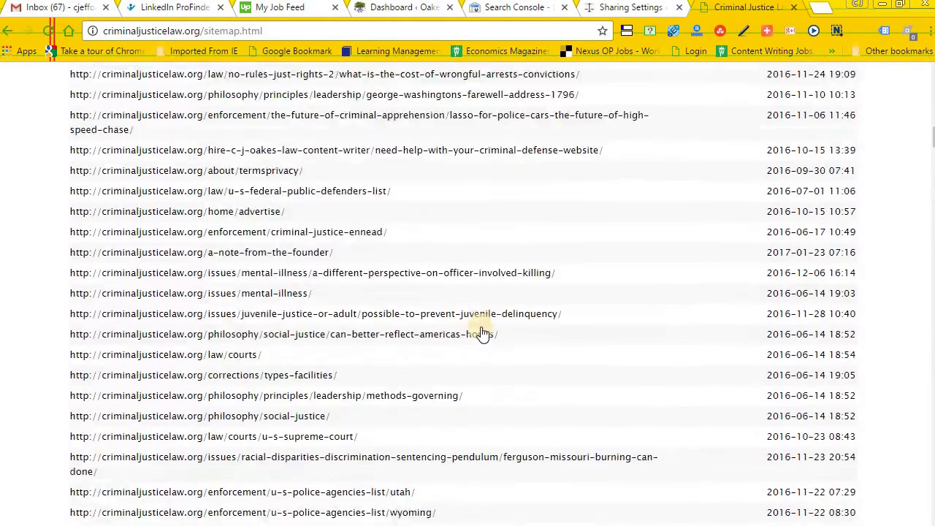
scroll(483, 334, "up", 15)
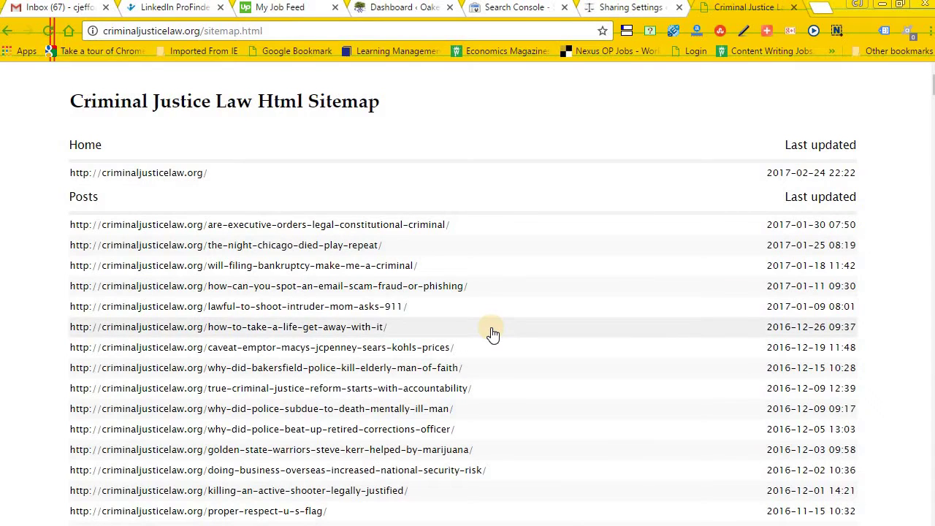
Step: Return to the Oakes Writing dashboard and search for new plugins with the keyword "sitemap"
left_click(398, 7)
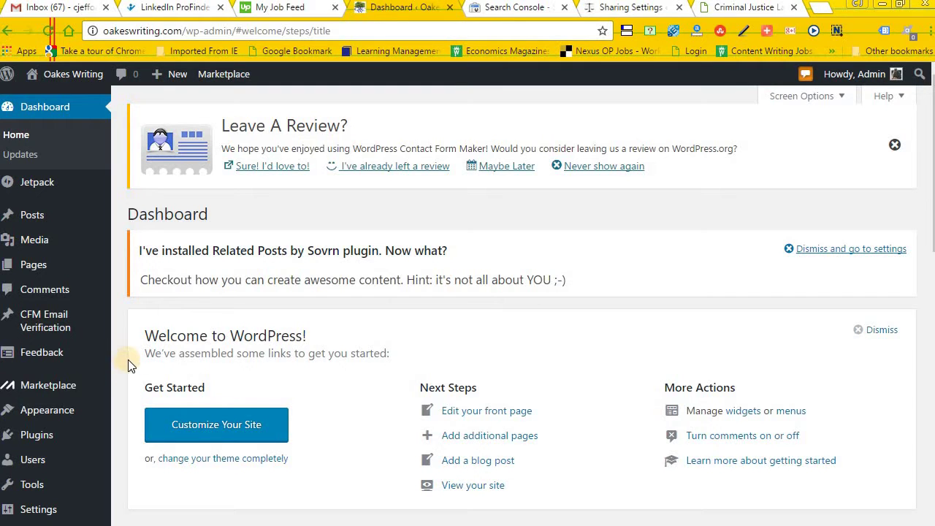
mouse_move(45, 438)
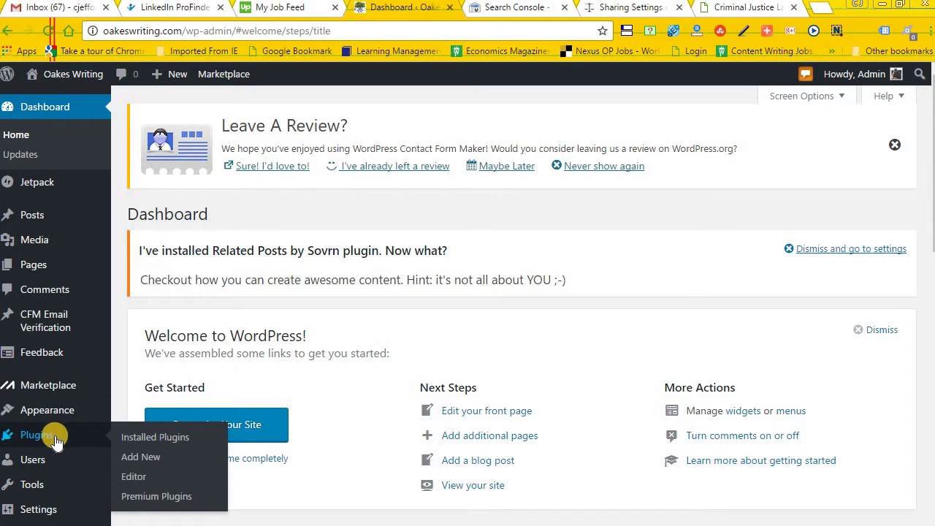
left_click(140, 462)
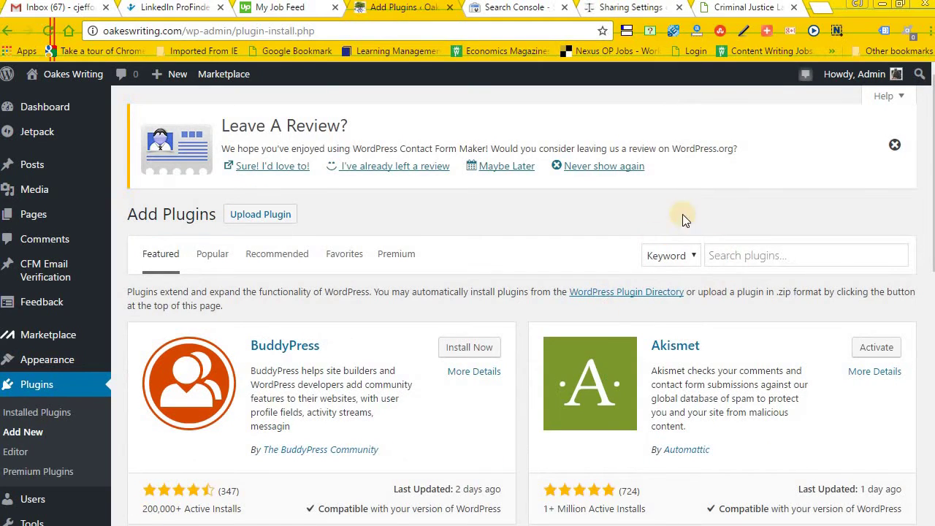
left_click(751, 256)
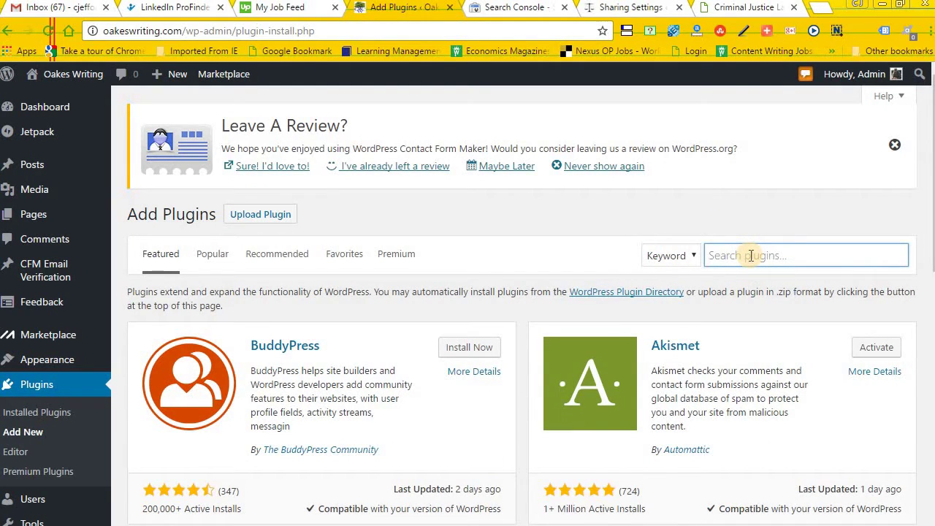
type("sitemap")
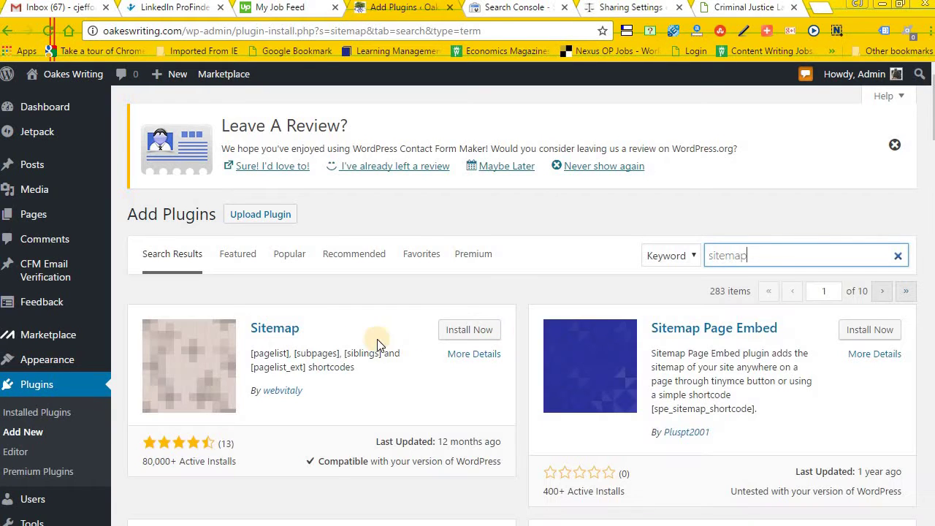
Step: Install and activate the Simple Wp Sitemap plugin by Webbjocke from the search results
scroll(540, 359, "down", 1)
scroll(540, 358, "down", 1)
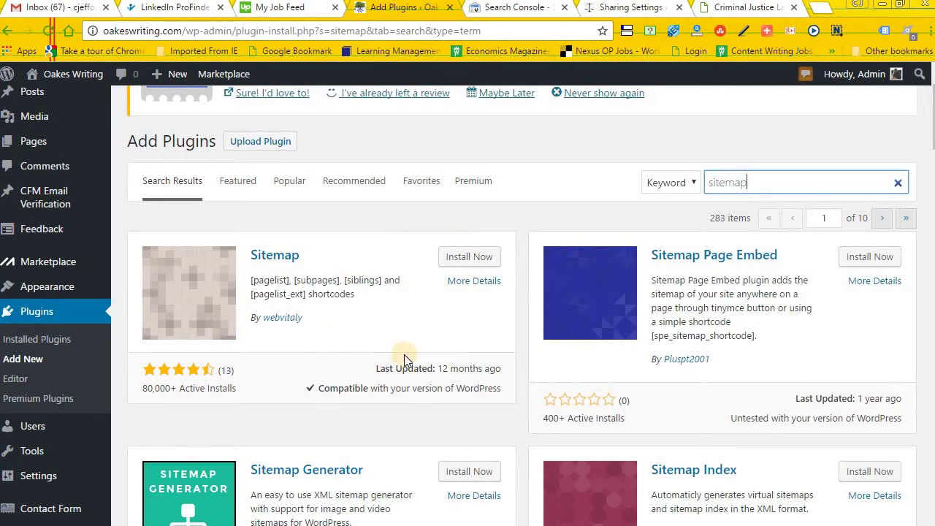
scroll(497, 318, "down", 1)
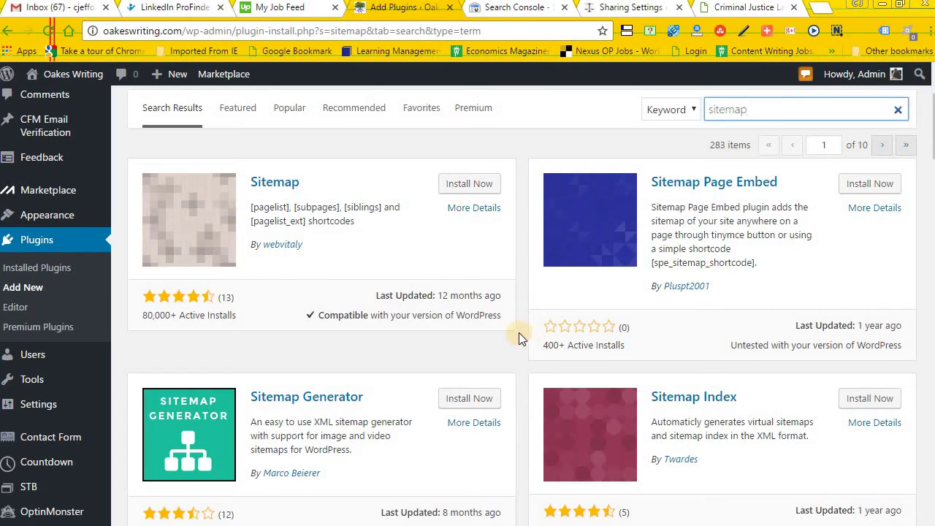
scroll(517, 329, "down", 3)
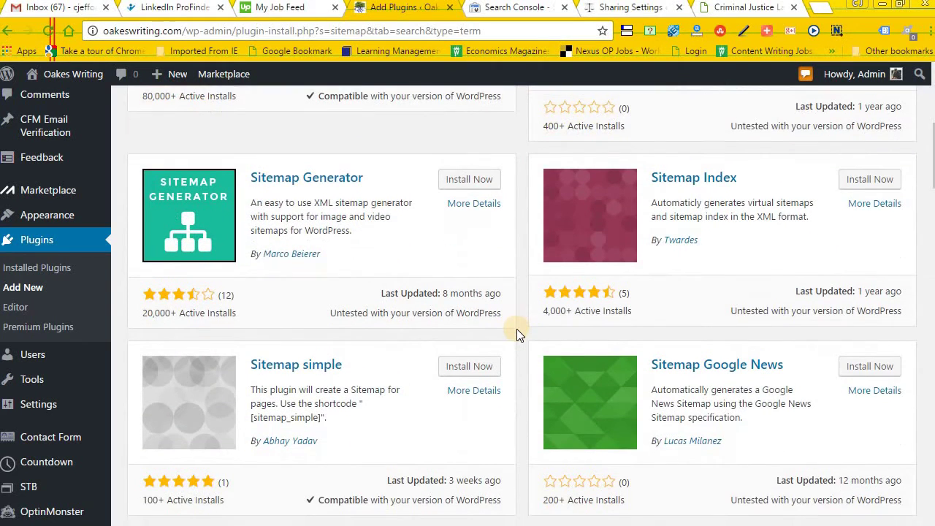
scroll(517, 330, "down", 1)
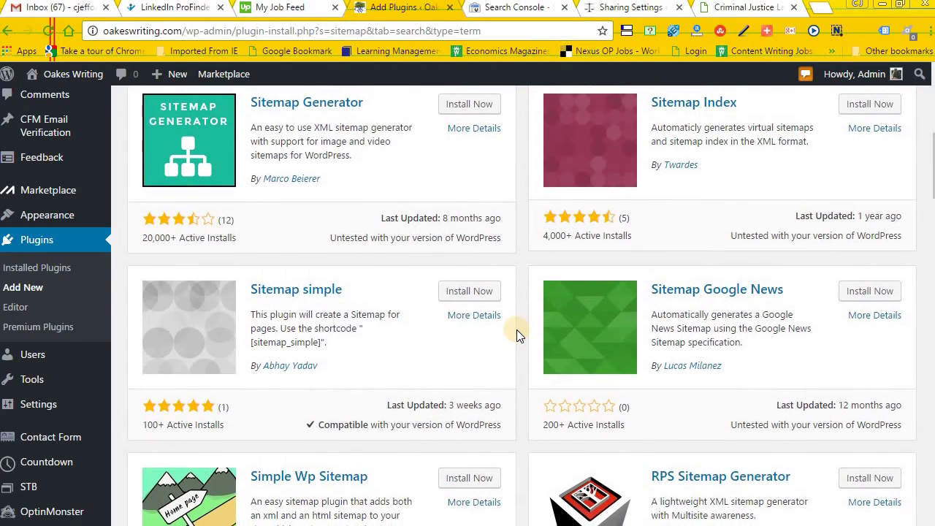
scroll(517, 330, "down", 2)
scroll(519, 329, "down", 1)
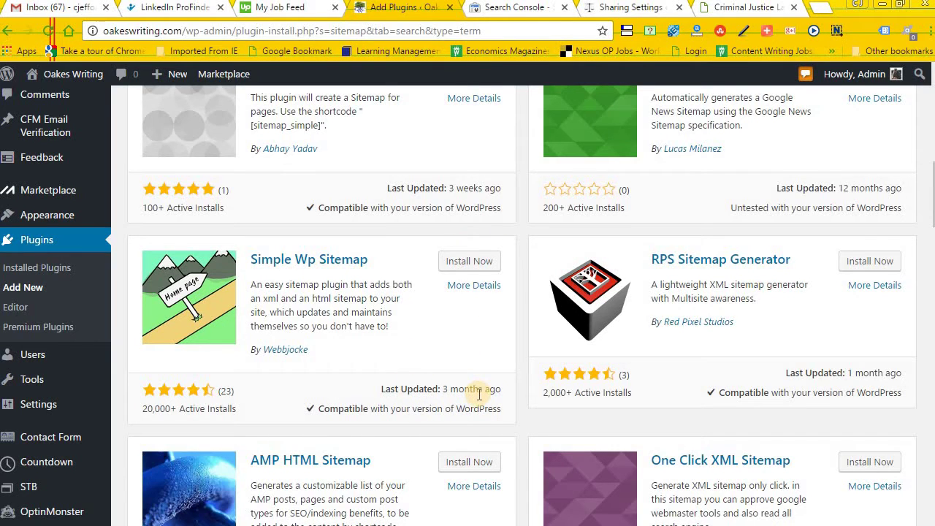
left_click(471, 263)
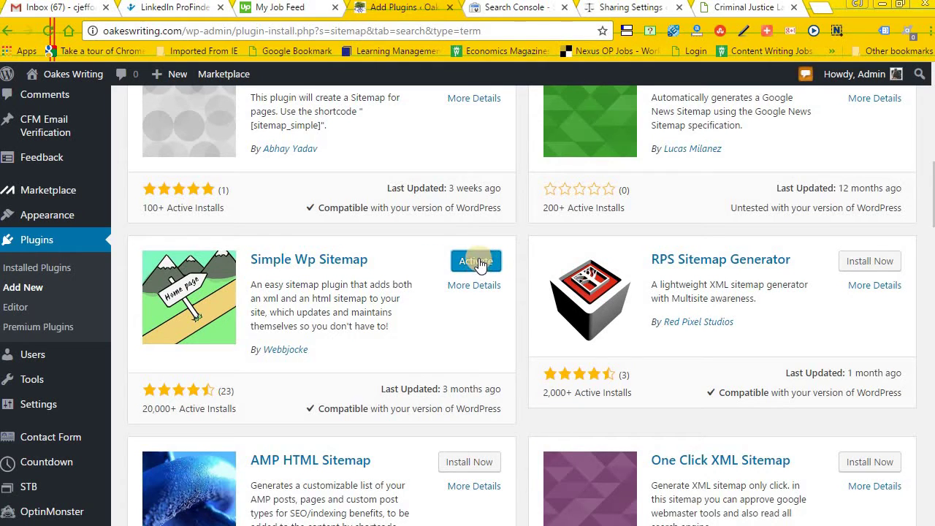
left_click(480, 265)
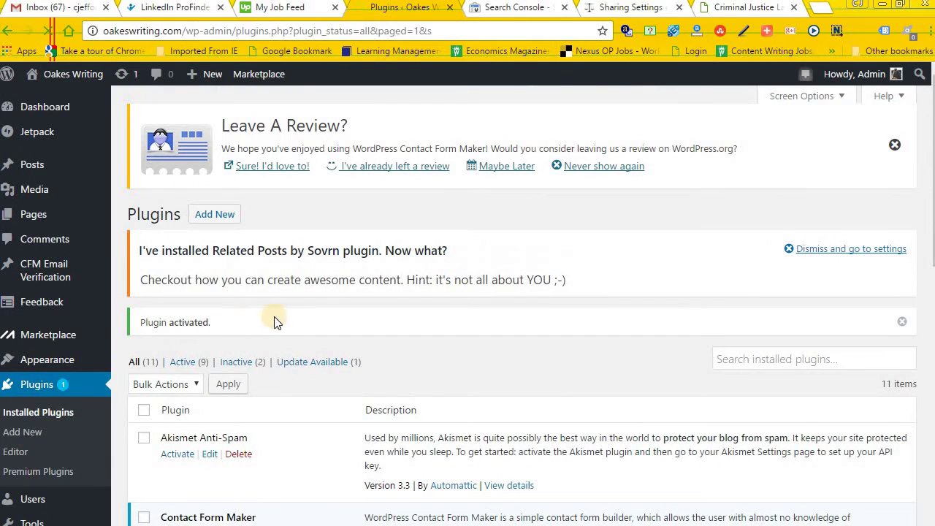
Step: Open the settings of the Simple Wp Sitemap plugin from the installed plugins list
scroll(288, 314, "down", 3)
scroll(287, 314, "down", 6)
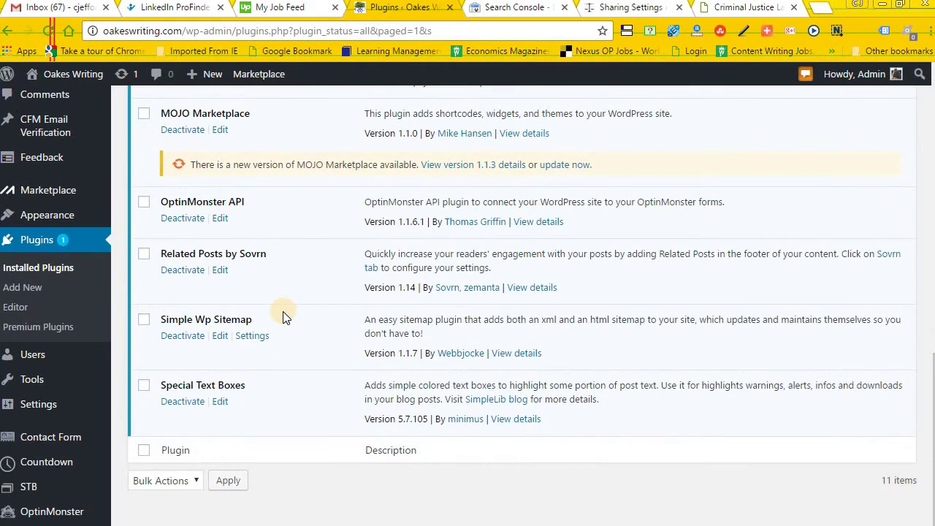
scroll(282, 314, "up", 1)
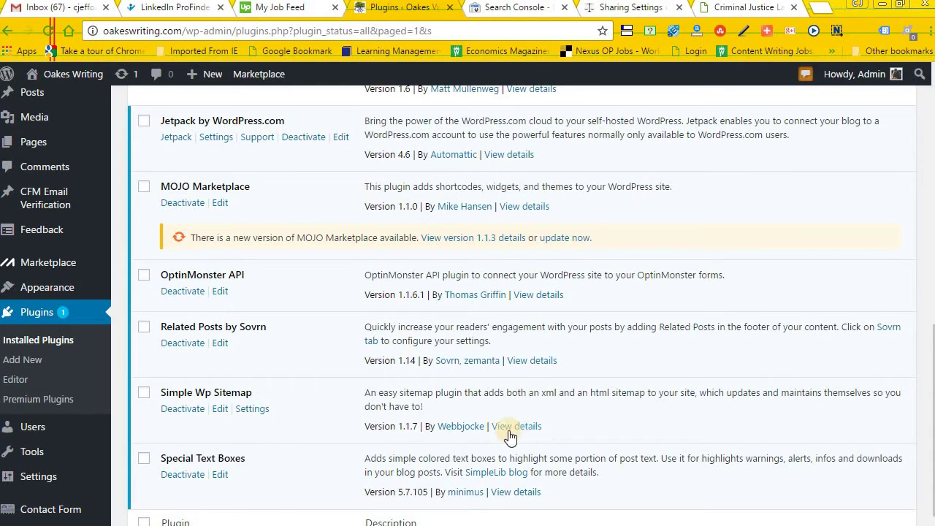
left_click(244, 414)
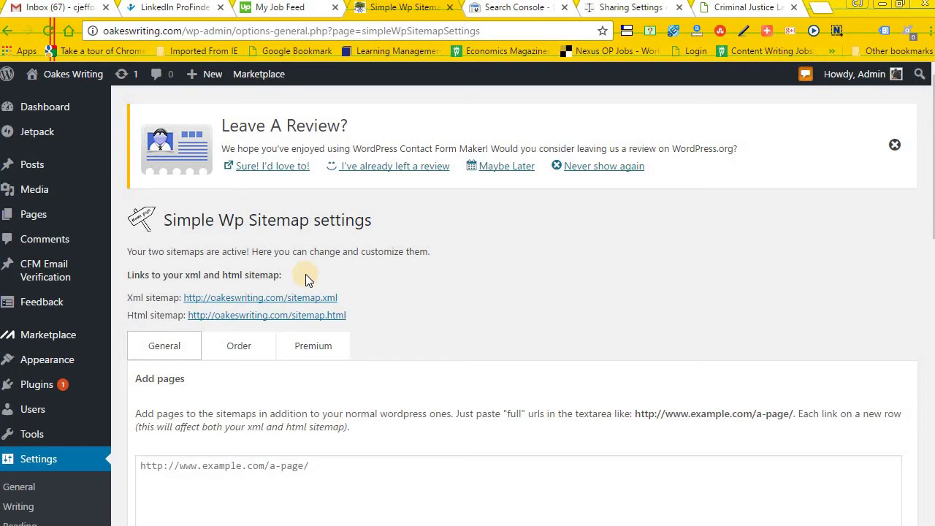
Step: Review the page and tag links in the Criminal Justice Law HTML sitemap, and return to the Simple Wp Sitemap settings
left_click(745, 8)
scroll(439, 223, "down", 20)
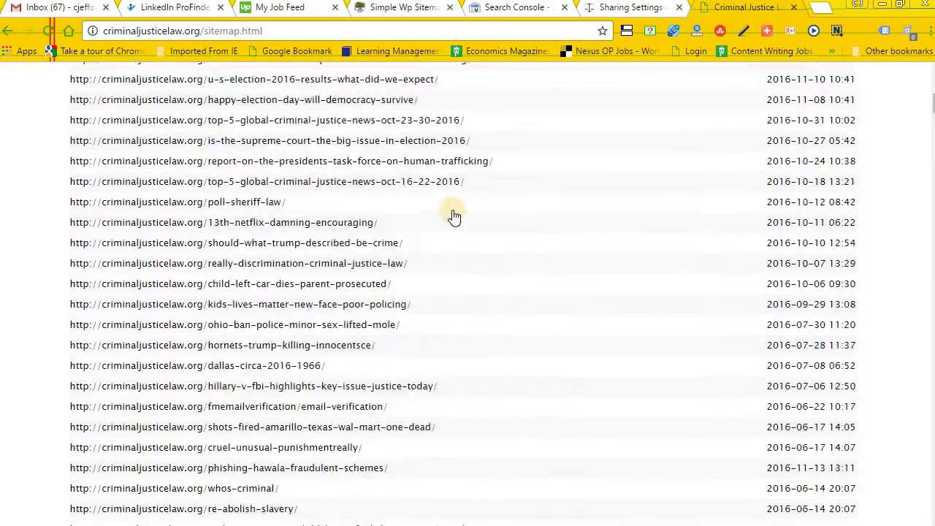
scroll(462, 235, "down", 20)
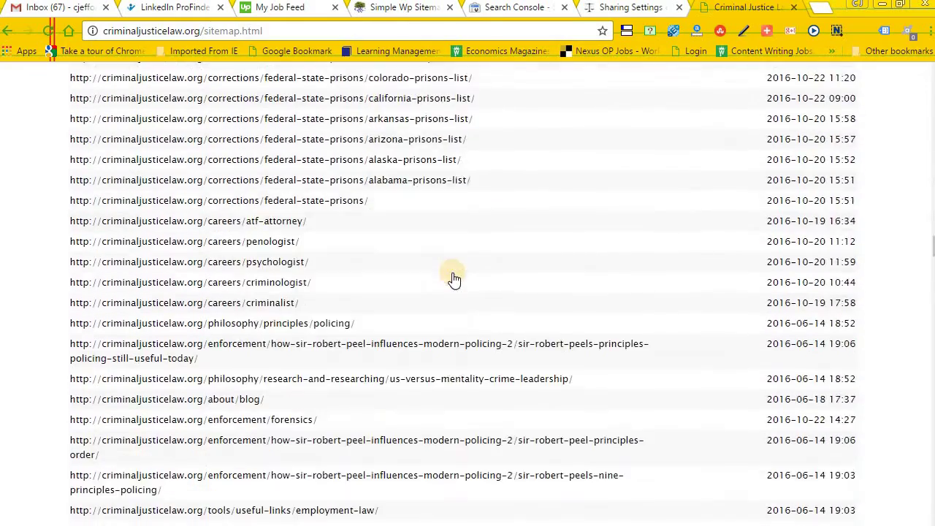
scroll(447, 283, "down", 20)
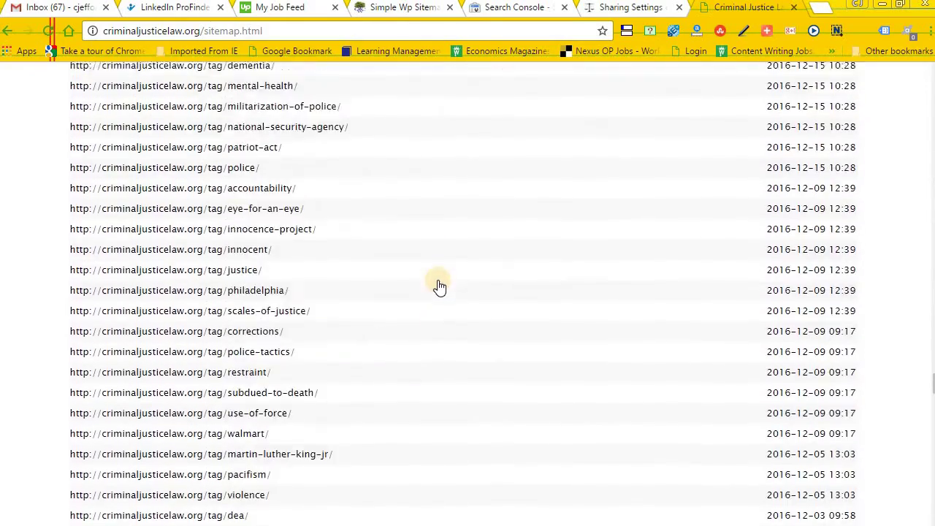
scroll(441, 289, "down", 20)
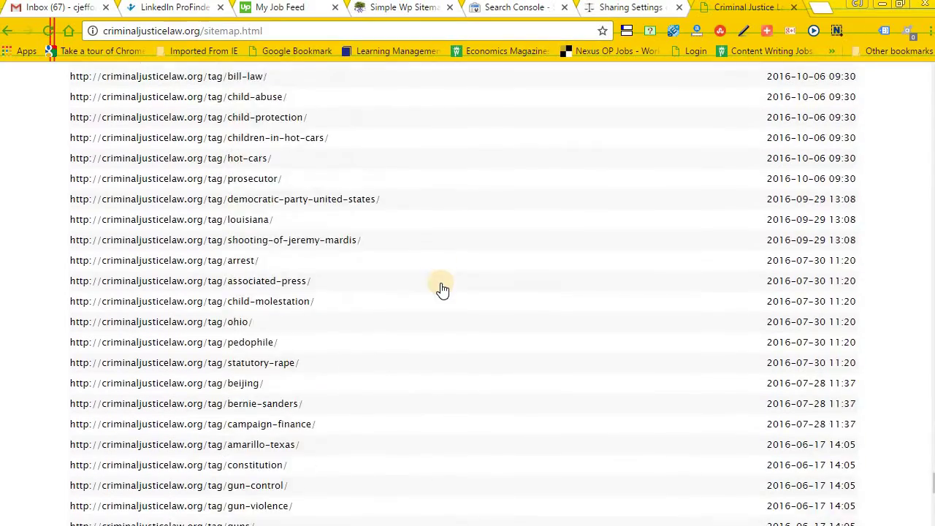
scroll(443, 288, "down", 20)
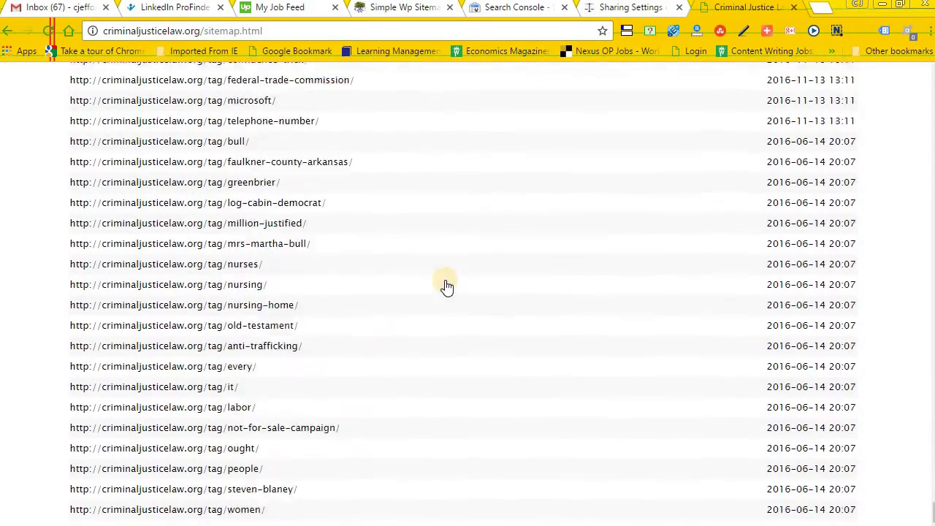
scroll(448, 286, "up", 20)
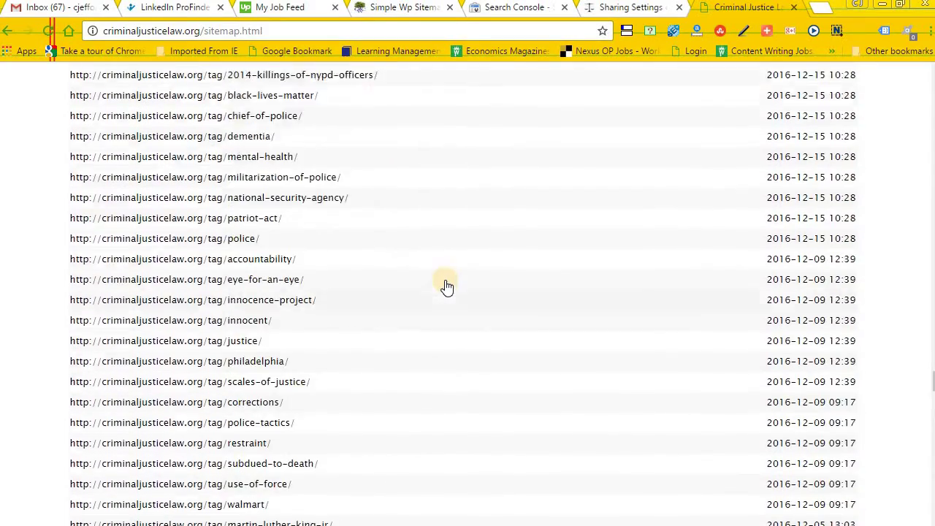
scroll(447, 286, "up", 20)
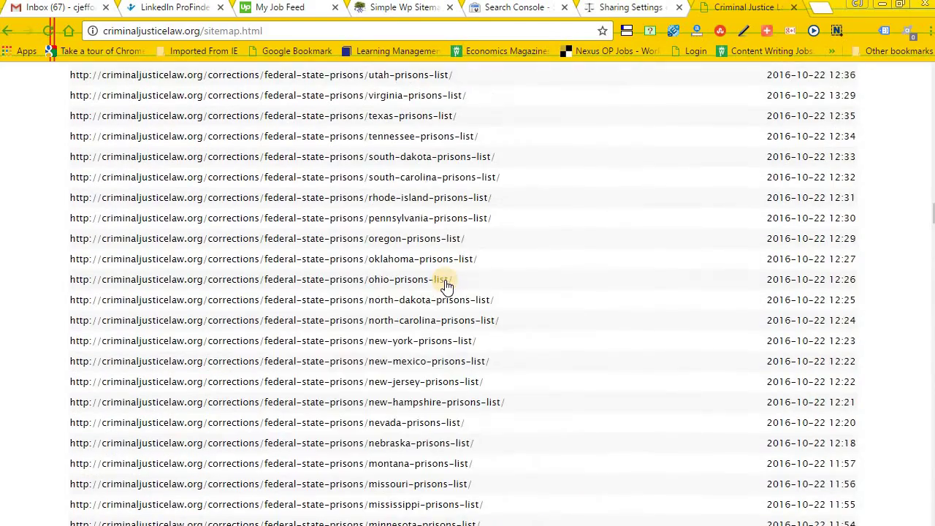
scroll(450, 283, "up", 20)
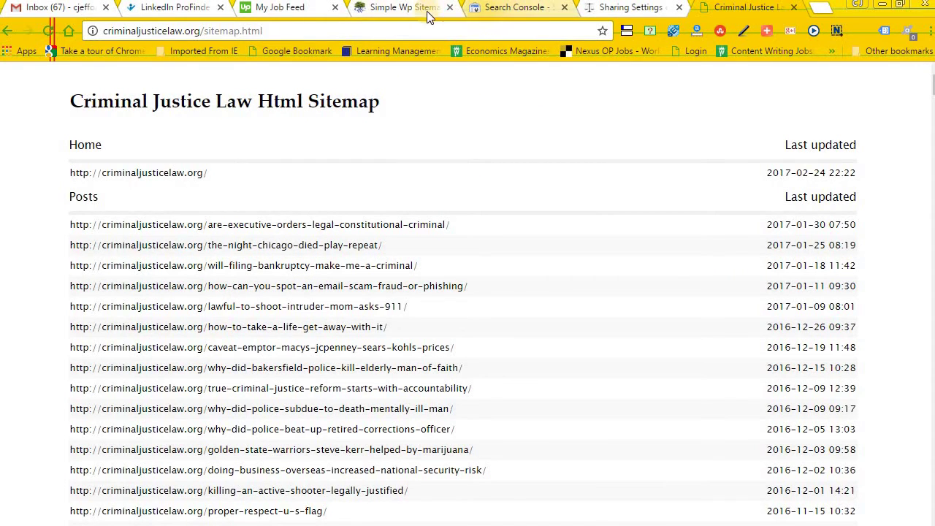
left_click(397, 7)
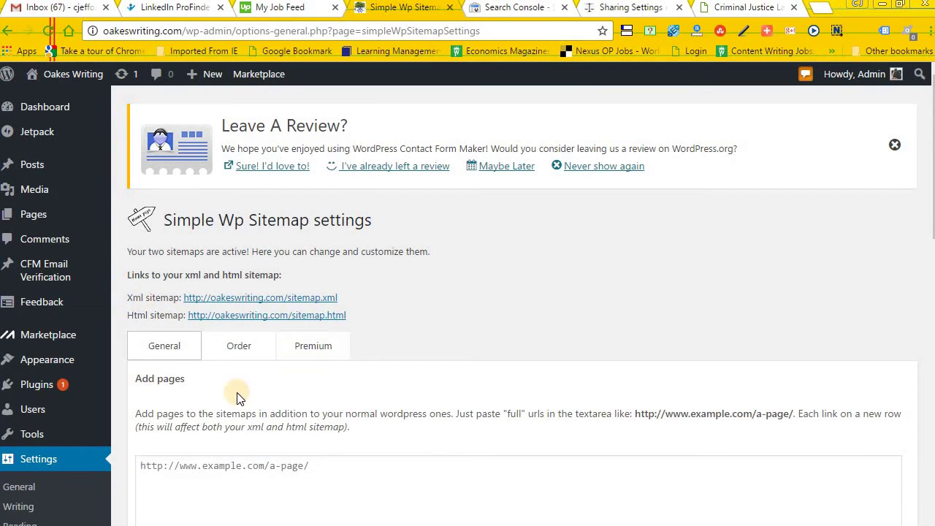
Step: Examine the Add pages and Block pages sections of the Simple Wp Sitemap settings
scroll(270, 387, "down", 1)
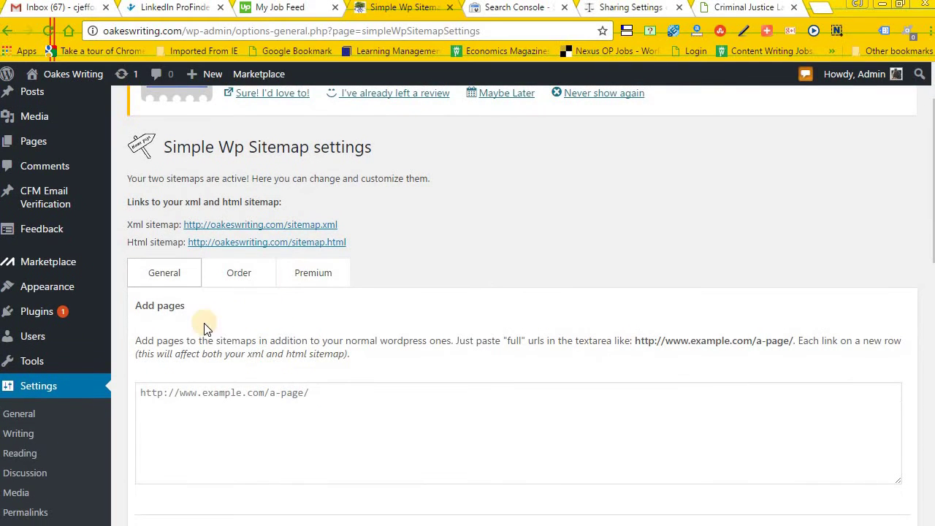
scroll(201, 356, "down", 1)
scroll(201, 357, "down", 3)
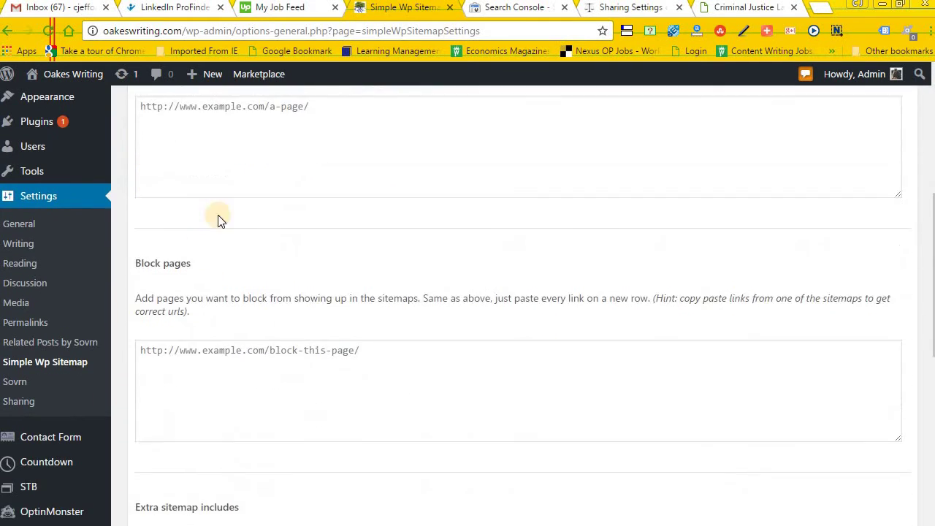
scroll(219, 217, "up", 3)
scroll(209, 234, "down", 1)
scroll(192, 353, "down", 2)
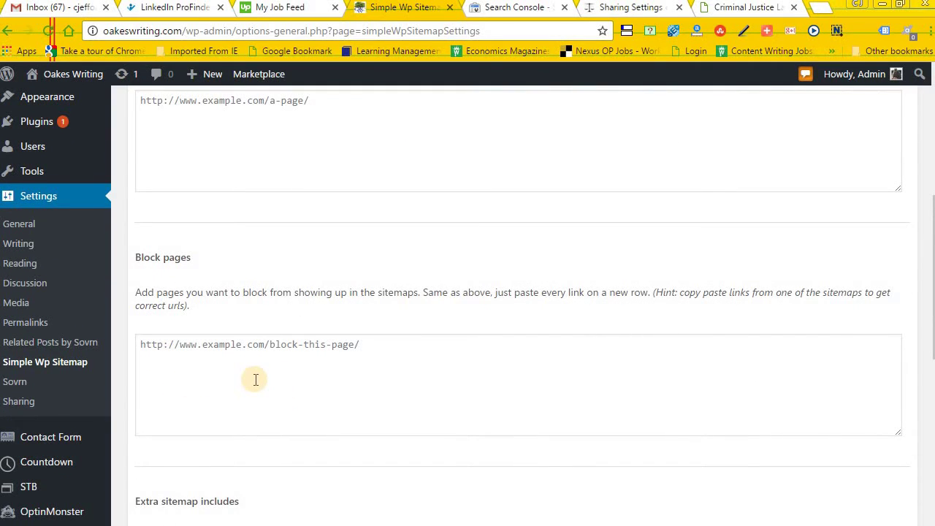
left_click(366, 342)
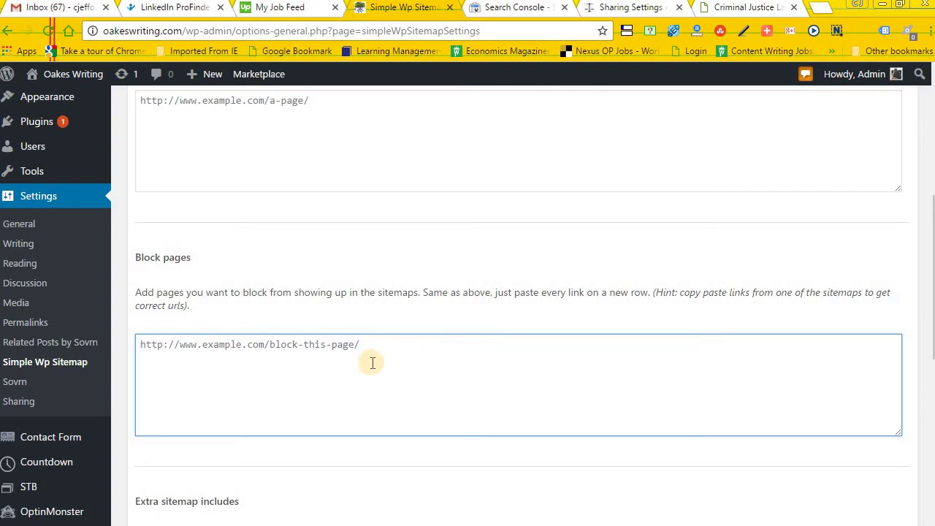
Step: Include categories and tags in the sitemaps under the extra sitemap includes
scroll(371, 344, "down", 4)
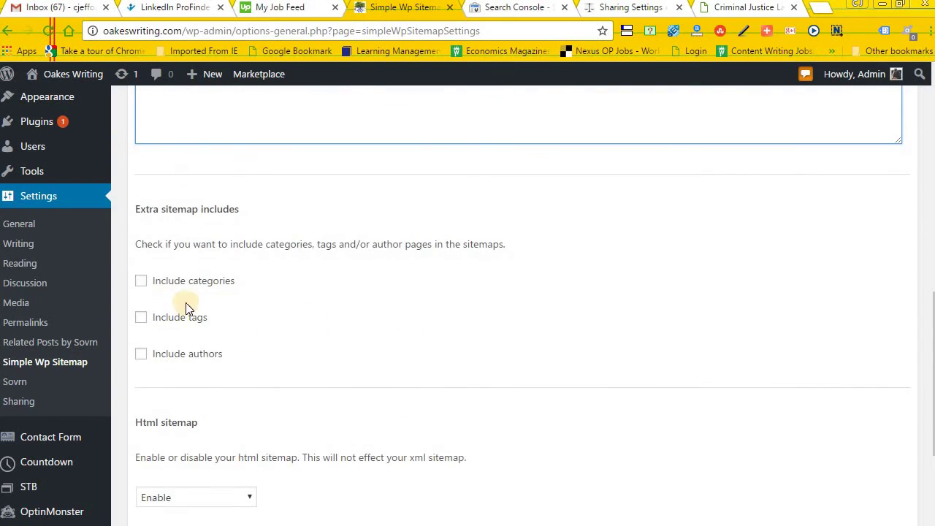
left_click(141, 282)
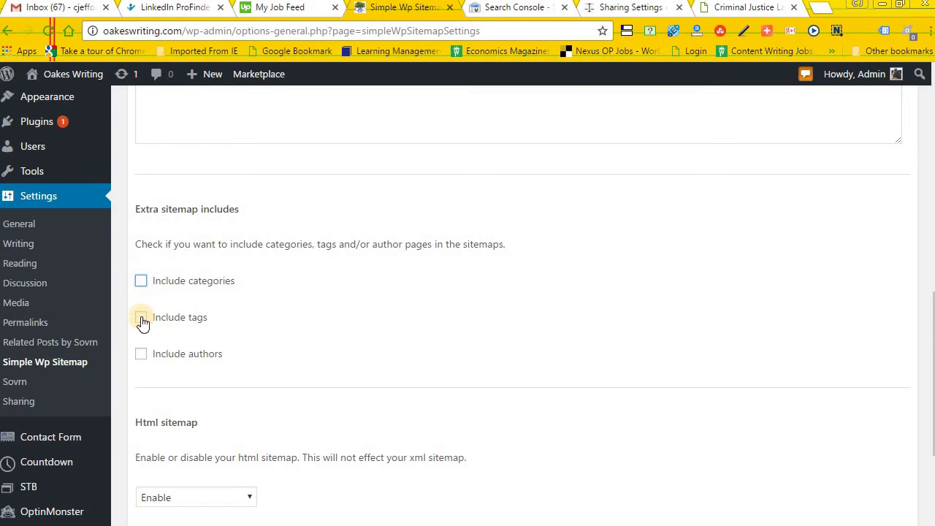
left_click(143, 285)
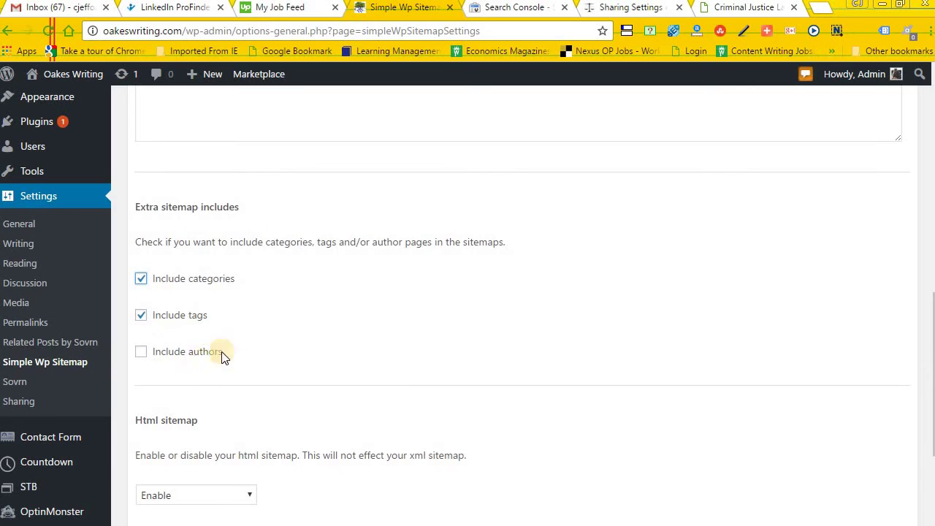
Step: Add the "Generated by Simple Wp Sitemap" link at the bottom of sitemap.html and save the plugin settings
scroll(226, 351, "down", 2)
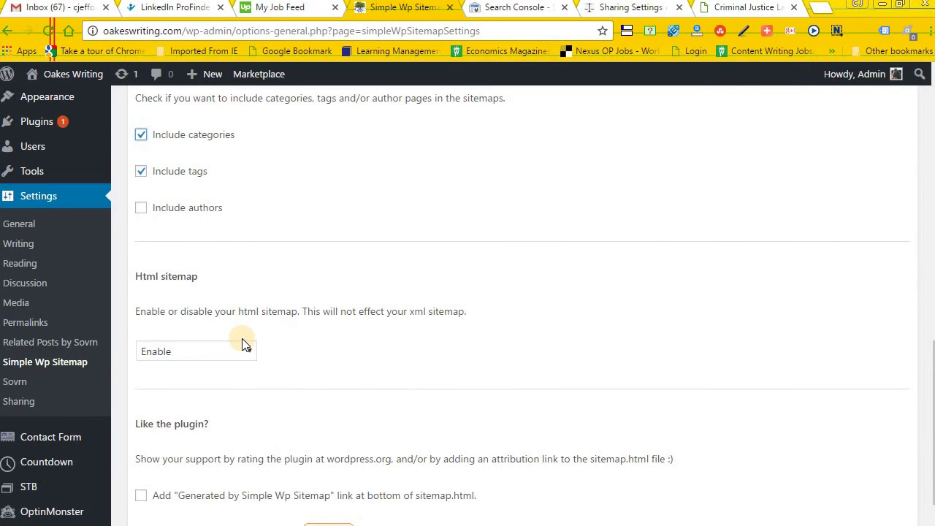
scroll(244, 343, "down", 1)
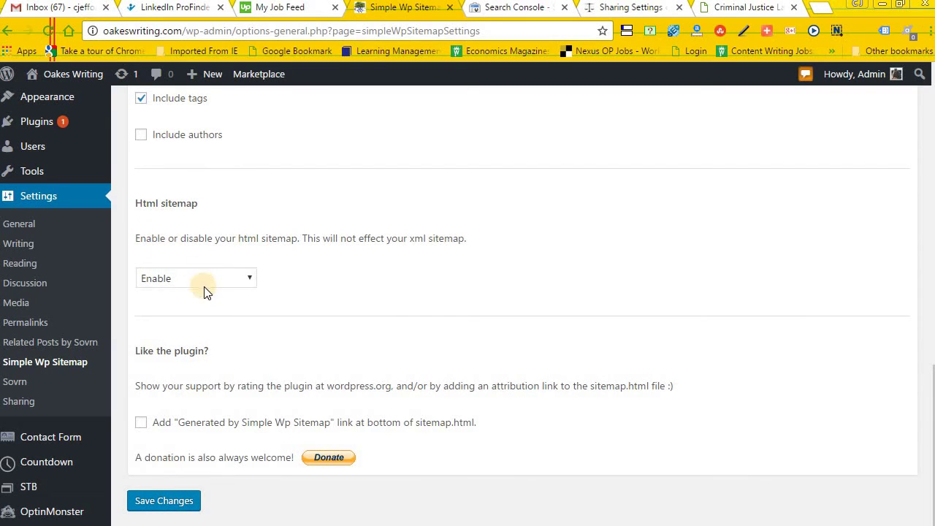
scroll(211, 365, "down", 1)
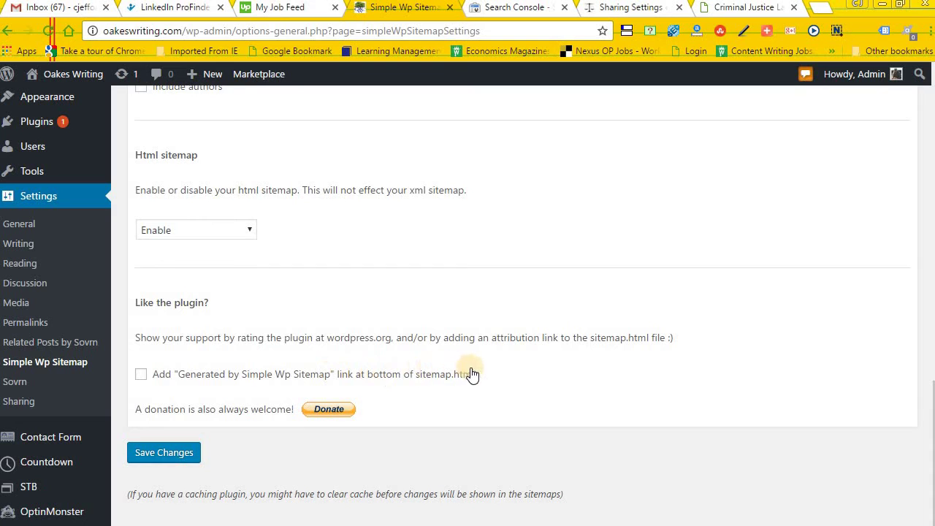
left_click(141, 375)
left_click(165, 453)
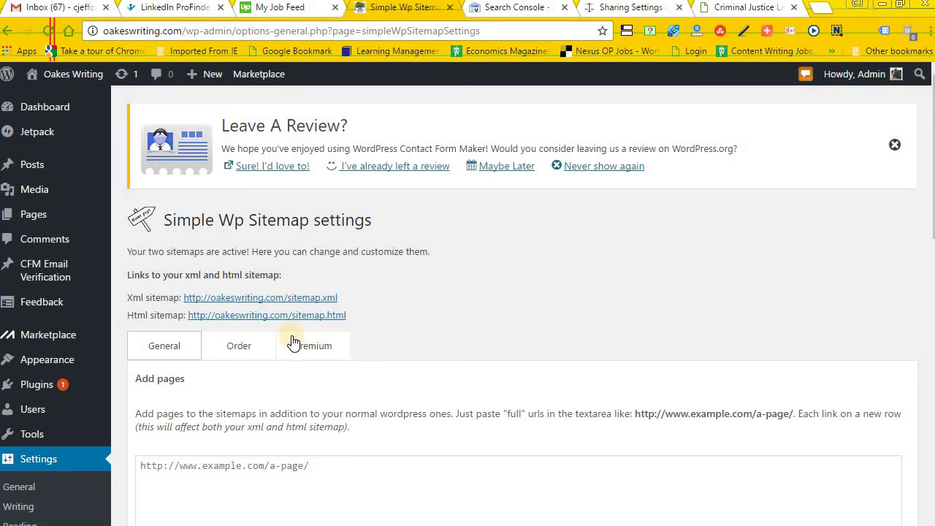
Step: Open the Oakes Writing HTML sitemap and review its posts, pages, categories and tags links
left_click(243, 317)
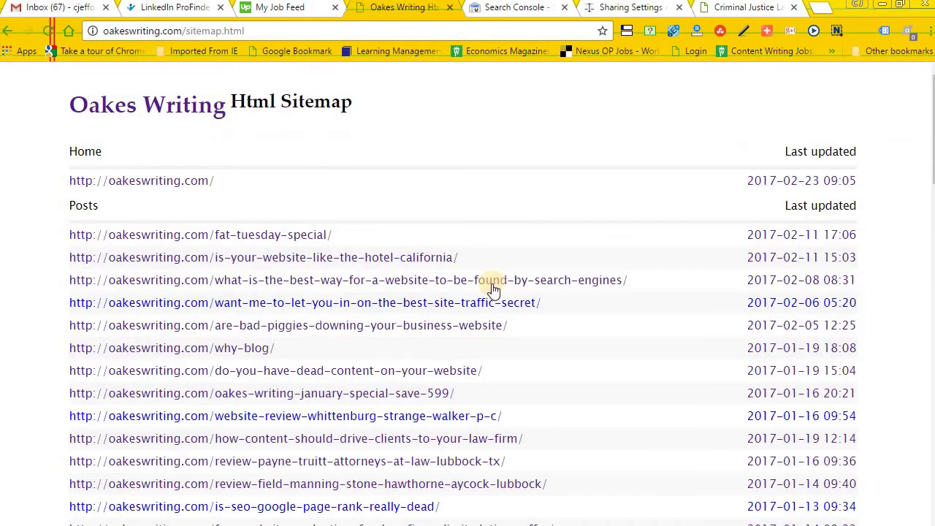
scroll(407, 277, "down", 6)
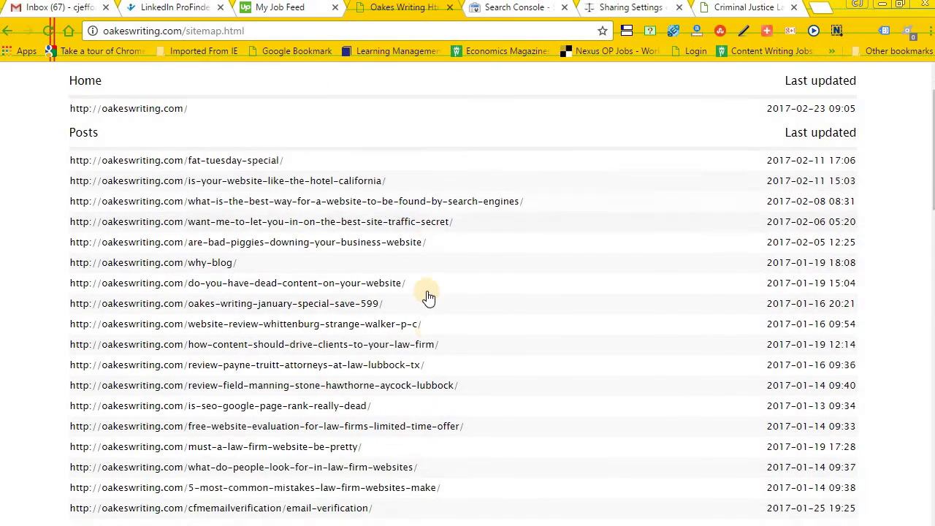
scroll(433, 300, "down", 7)
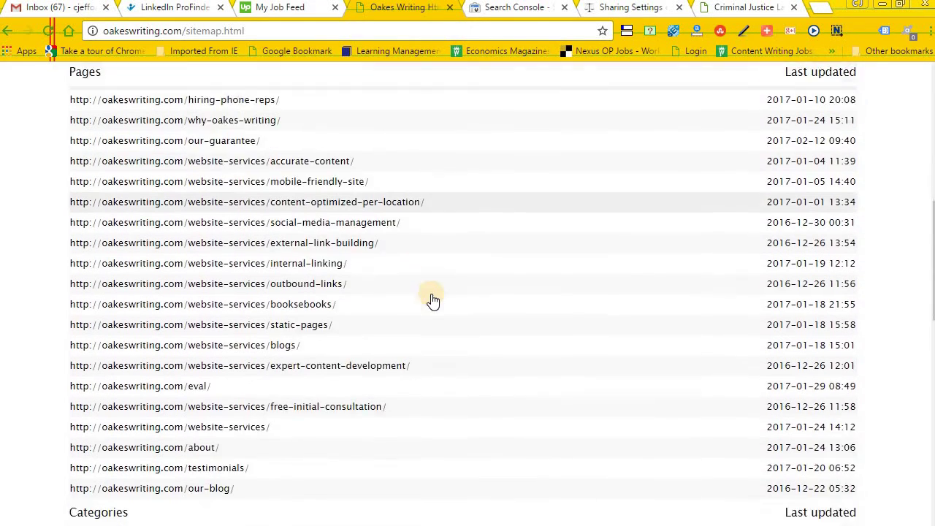
scroll(433, 300, "down", 5)
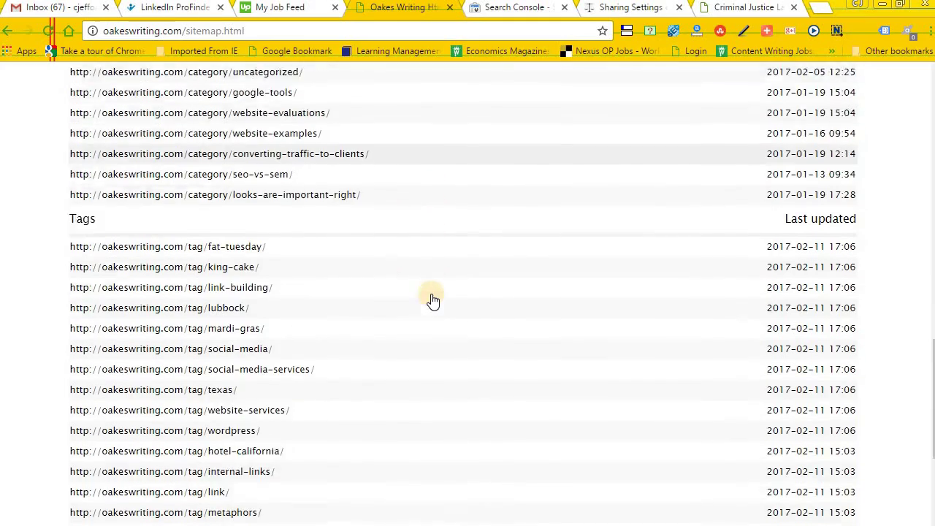
scroll(430, 298, "up", 6)
scroll(431, 298, "up", 5)
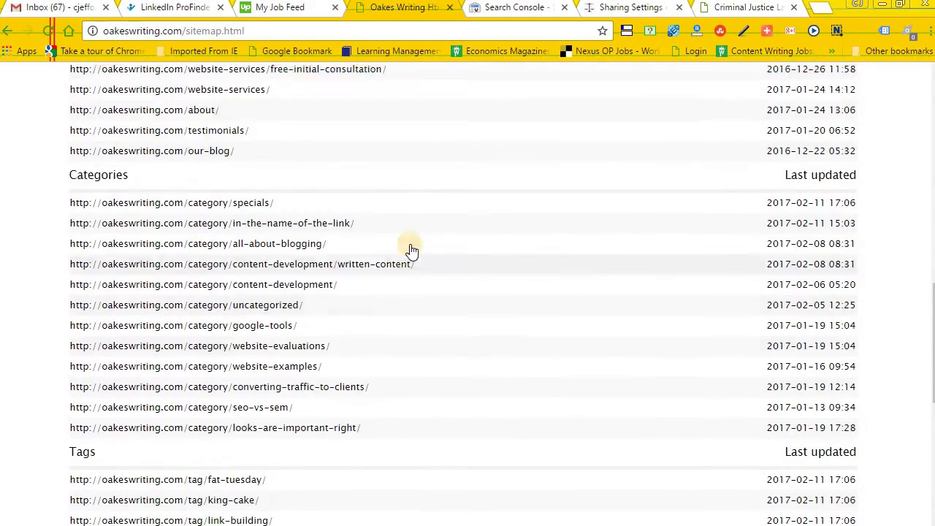
scroll(292, 282, "up", 5)
scroll(292, 284, "up", 5)
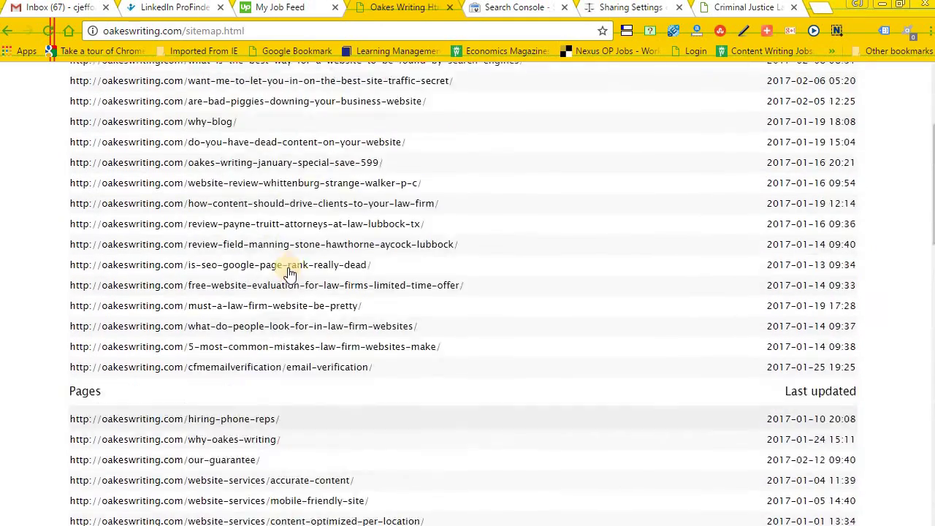
Step: Open the our-guarantee page from the HTML sitemap's Pages list and view its content
scroll(351, 256, "down", 5)
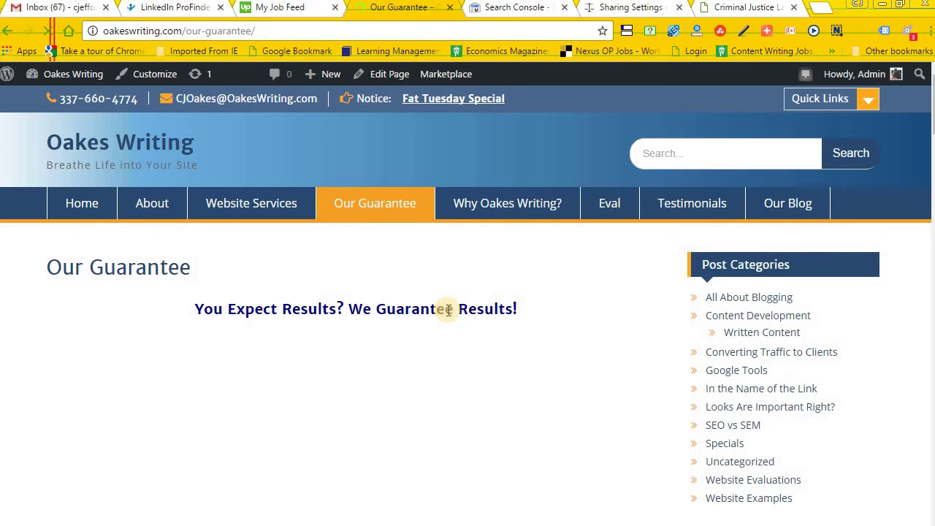
scroll(594, 296, "down", 1)
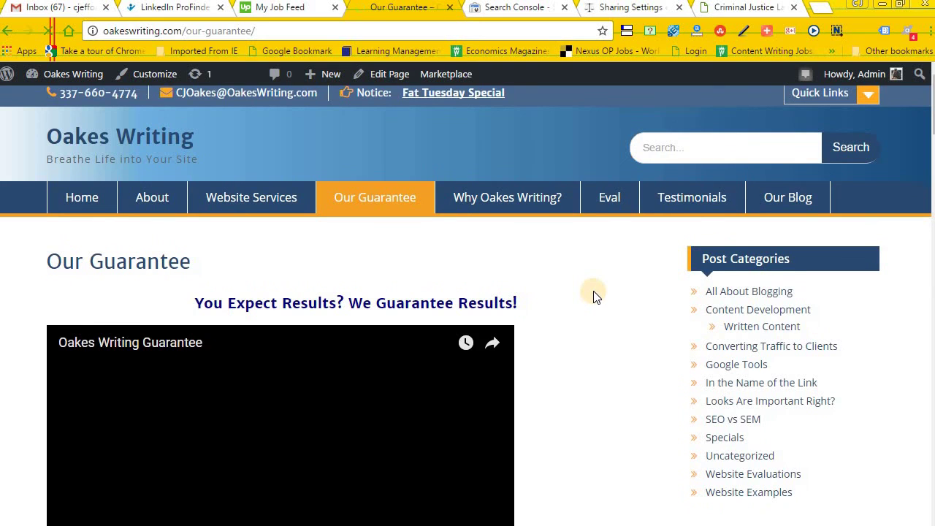